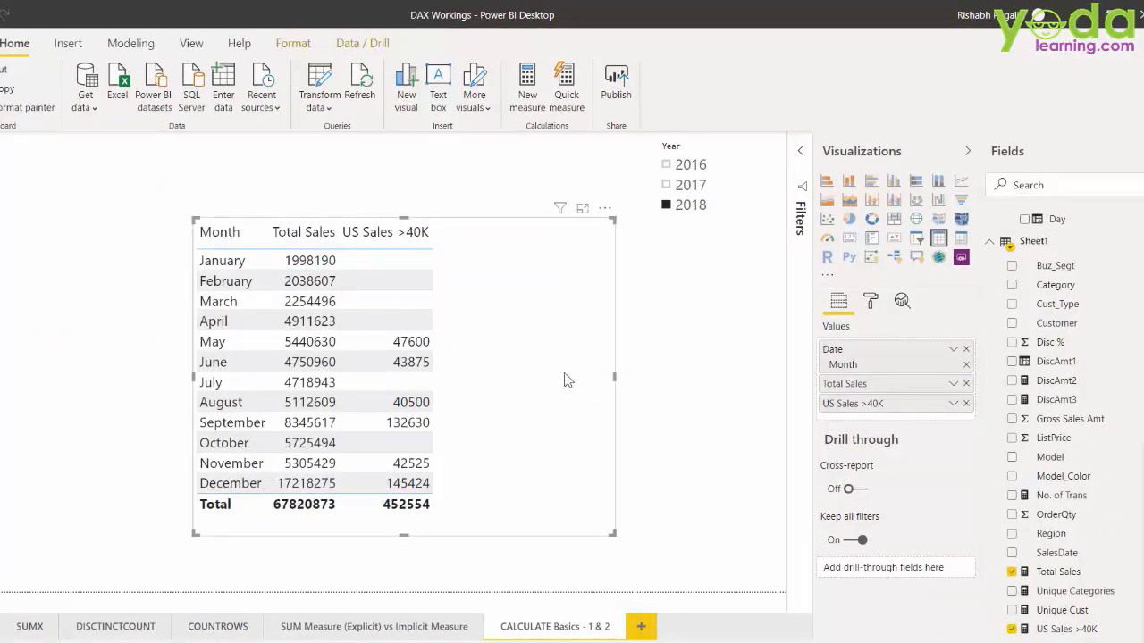
Show the US Sales >40K formula and highlight its United States and Gross Sales Amt >40000 conditions.
click(1065, 631)
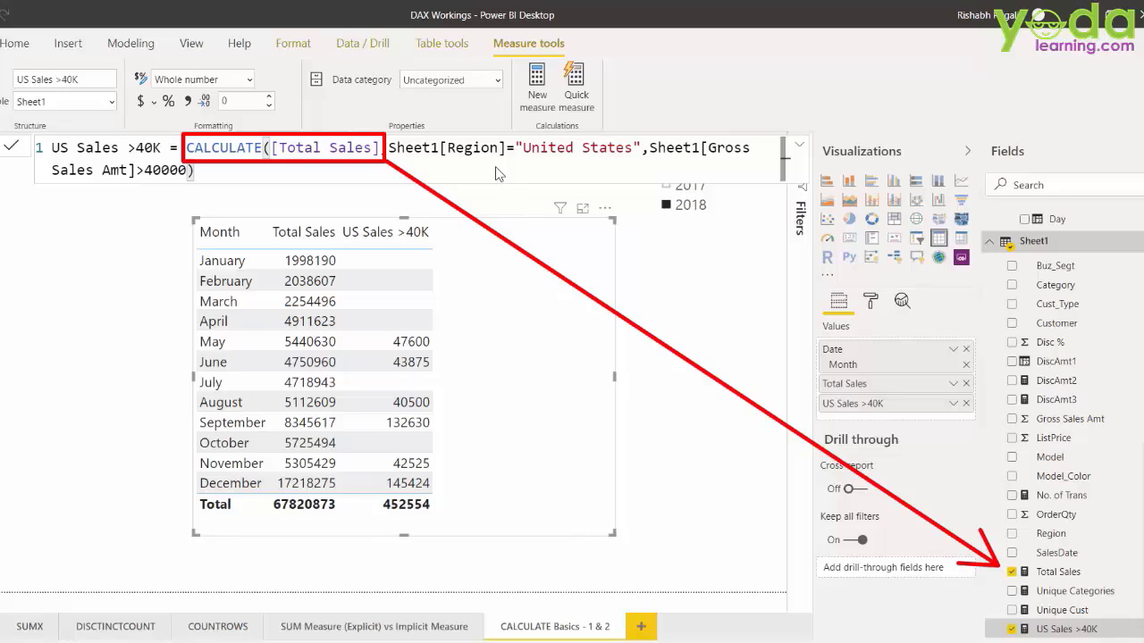
drag(442, 154, 633, 159)
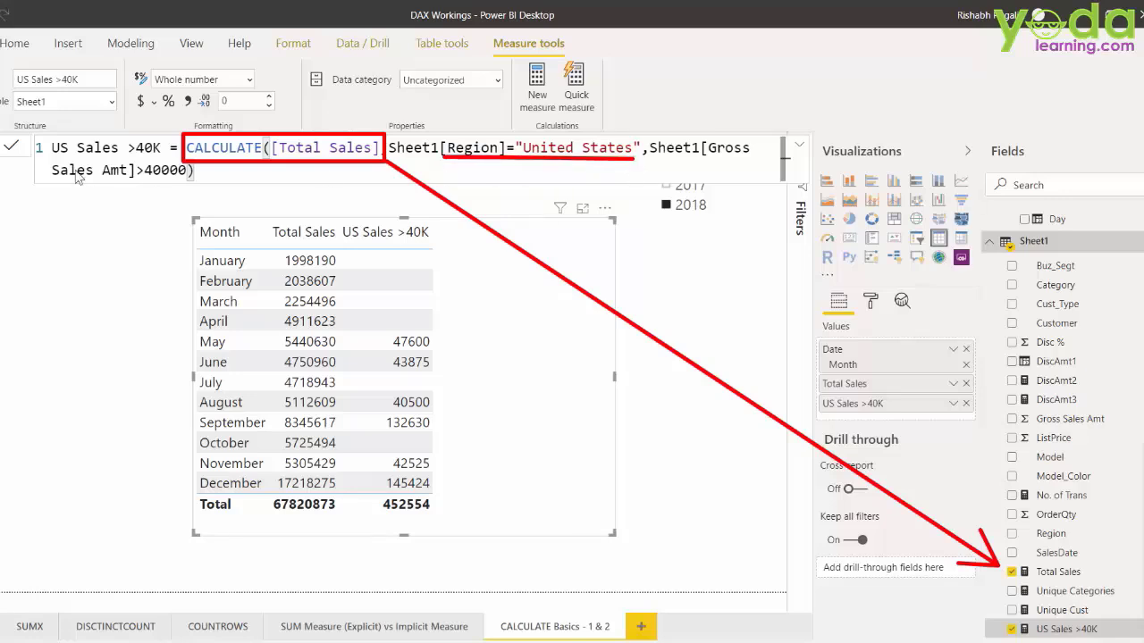
drag(51, 179, 186, 180)
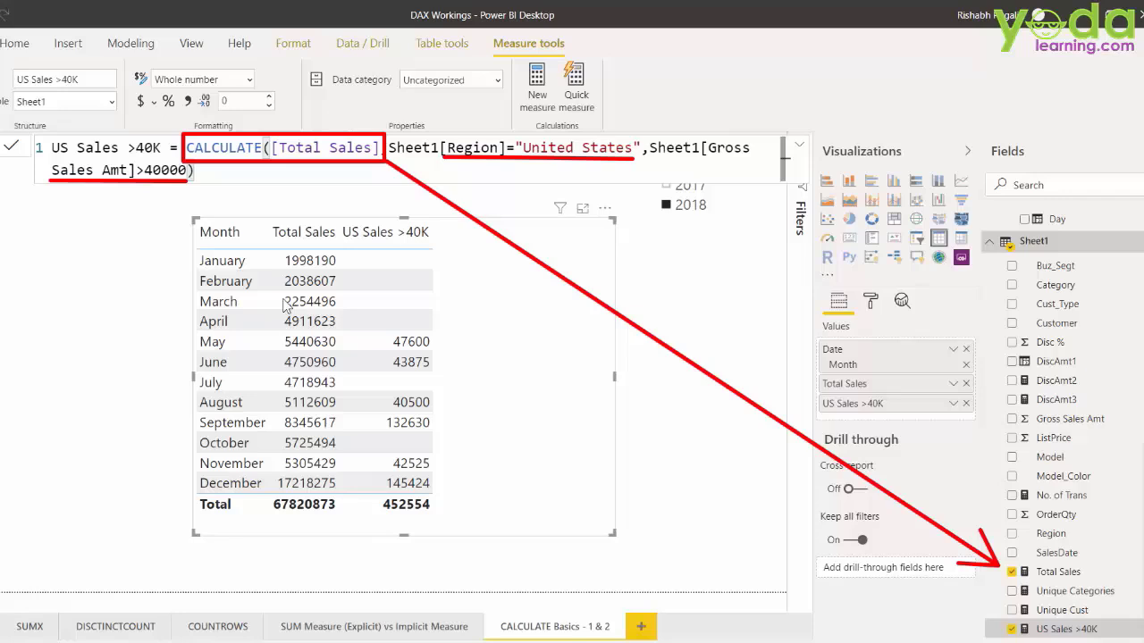
key(Escape)
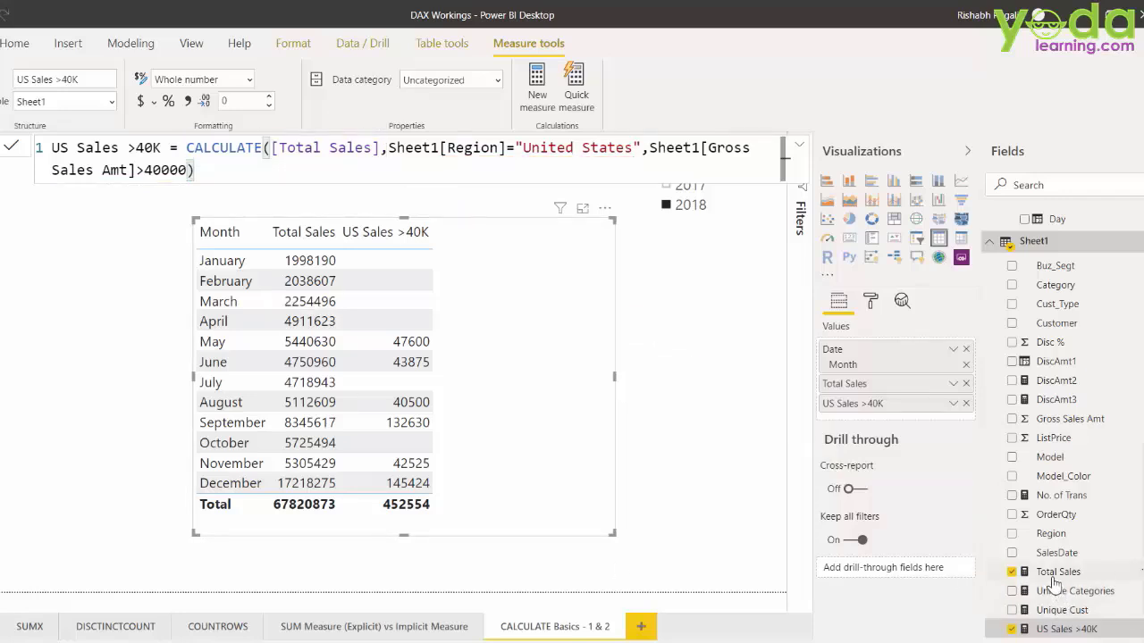
View the Total Sales formula, then start a new Sheet1 measure named 'US Sales >40K - '.
click(1054, 579)
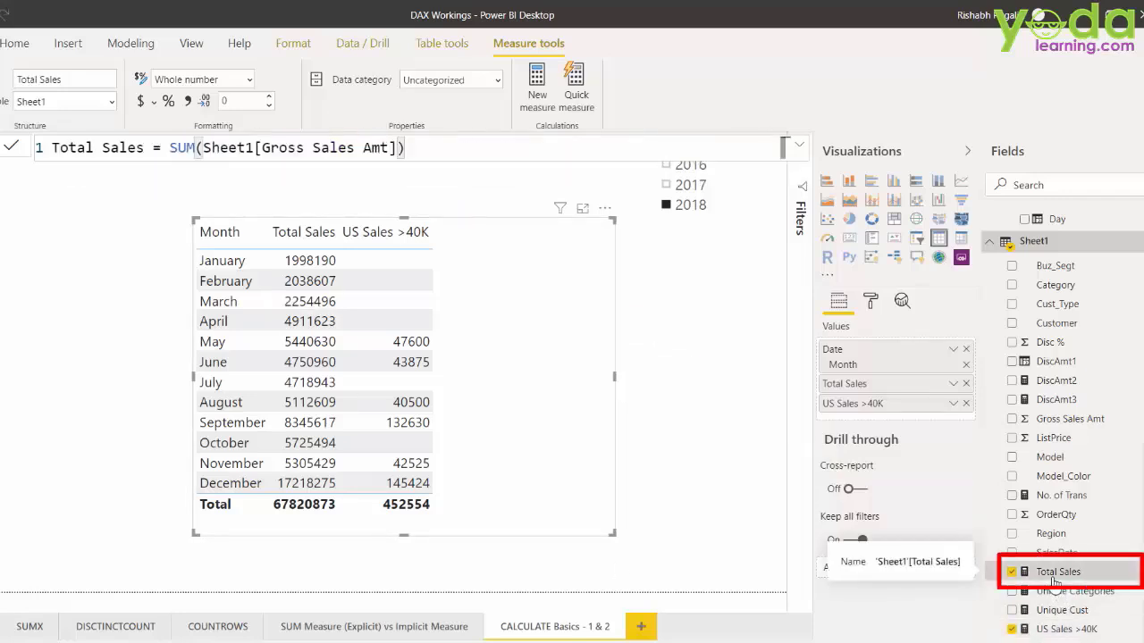
right_click(1054, 581)
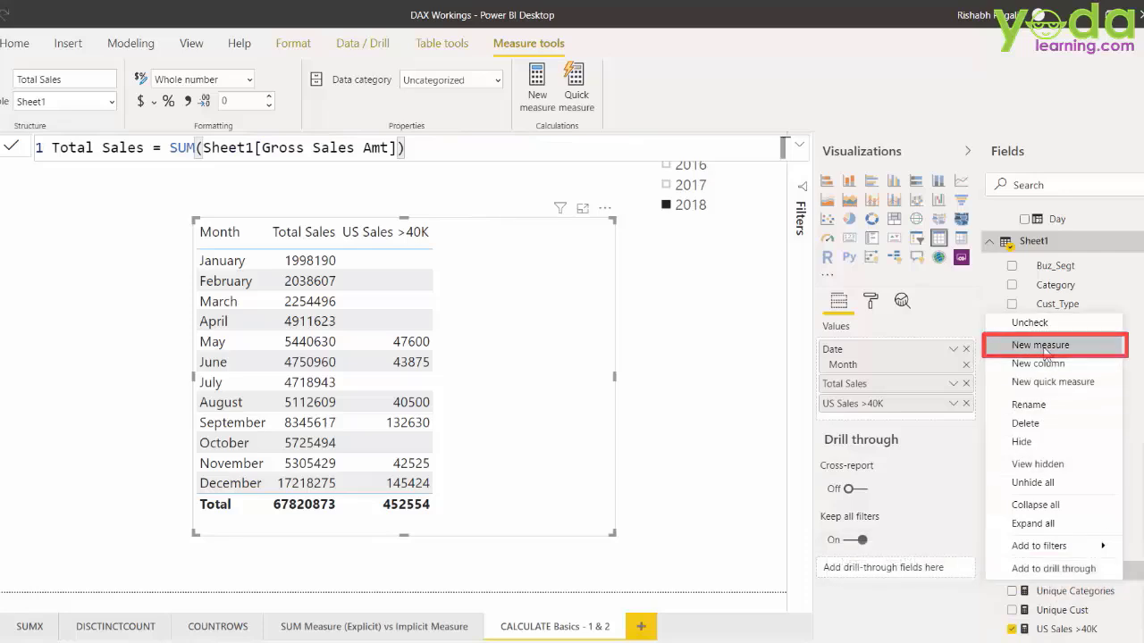
key(Escape)
text(US )
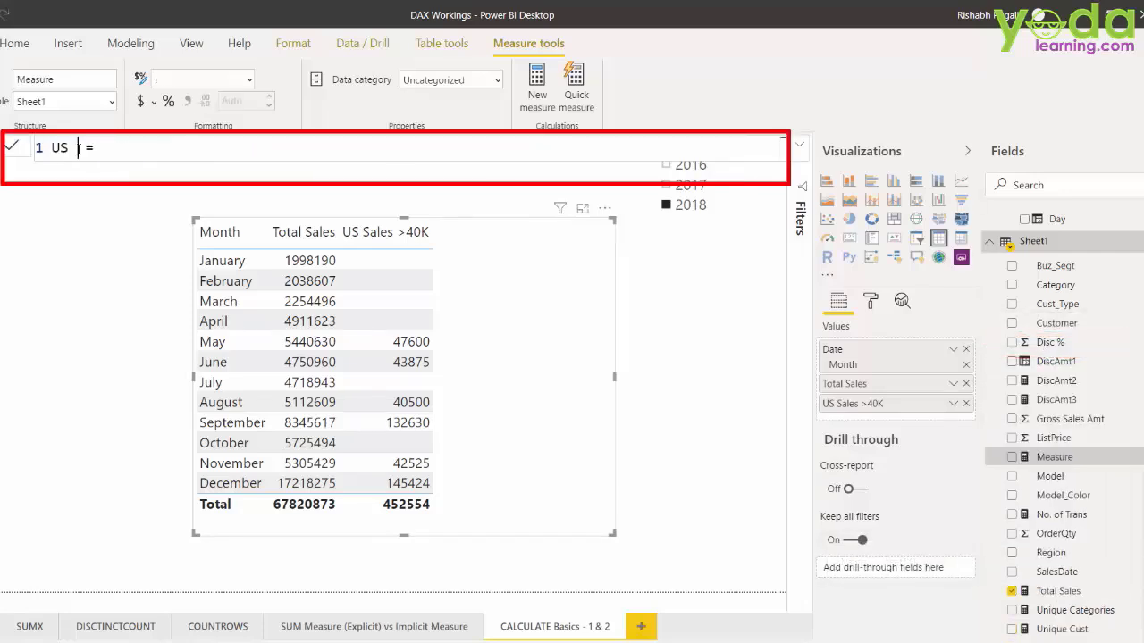
text(Sales >40)
text(K - )
text(Part)
key(BackSpace)
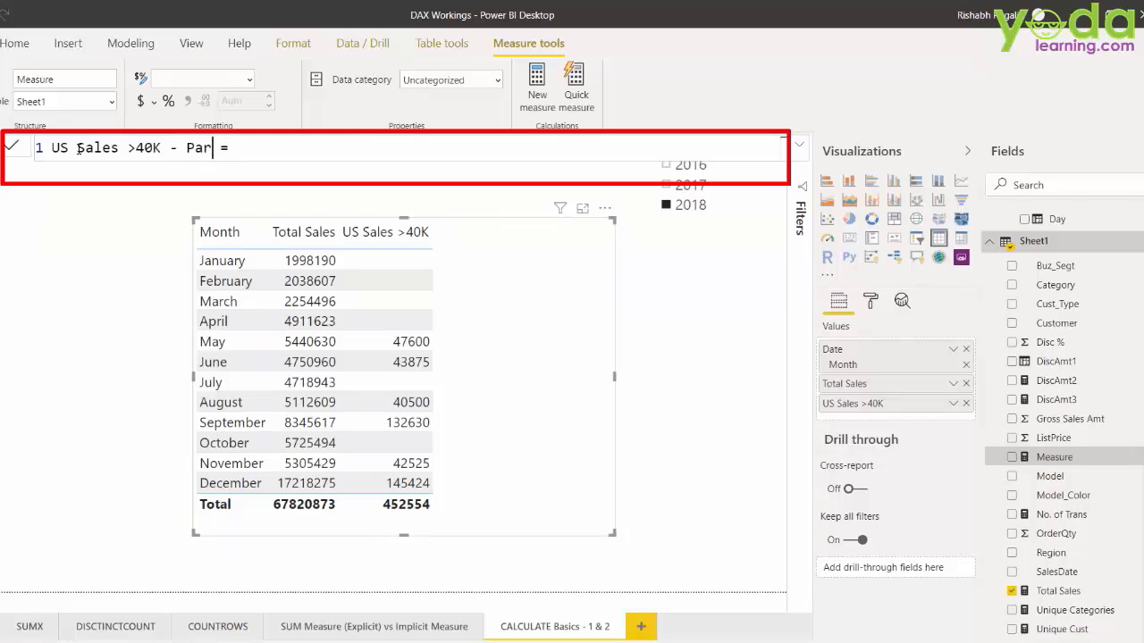
key(BackSpace)
key(BackSpace)
key(BackSpace)
Complete the name as 'US Sales >40K - v2' and enter CALCULATE([Total Sales],FILTER(Sheet1.
text(v2 = )
text(C)
text(AL)
key(Tab)
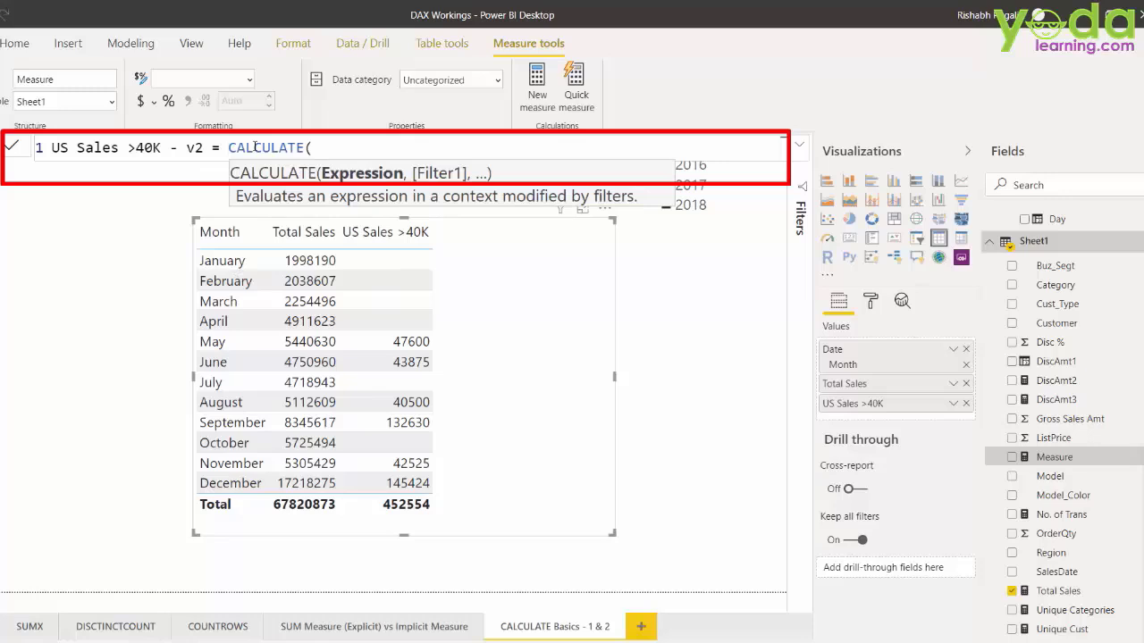
text(tot)
key(Tab)
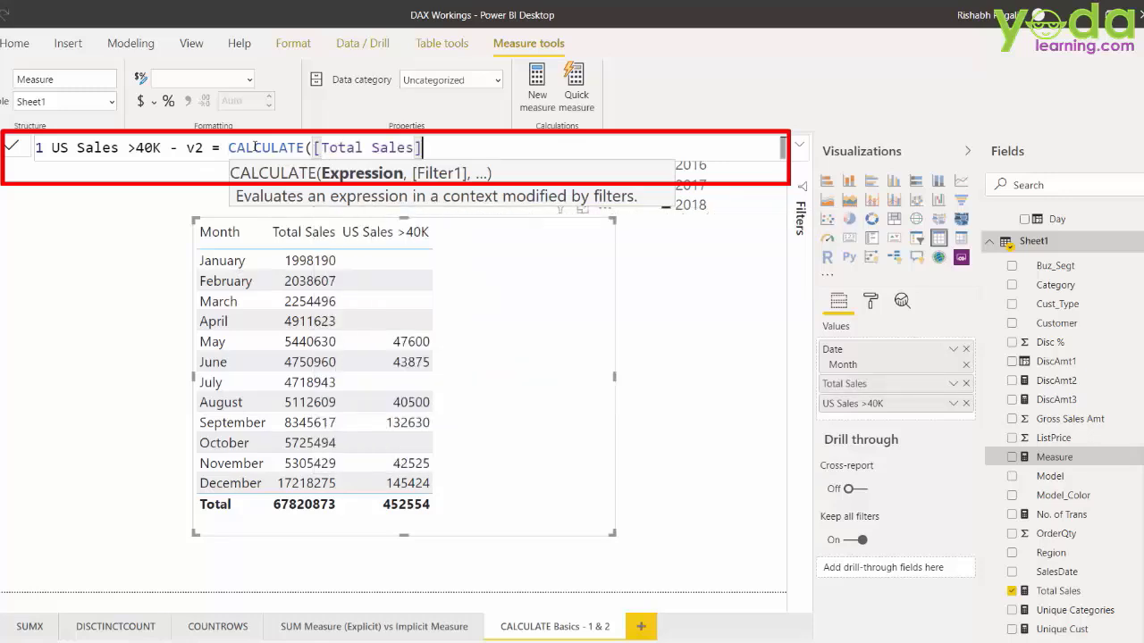
text(,fi)
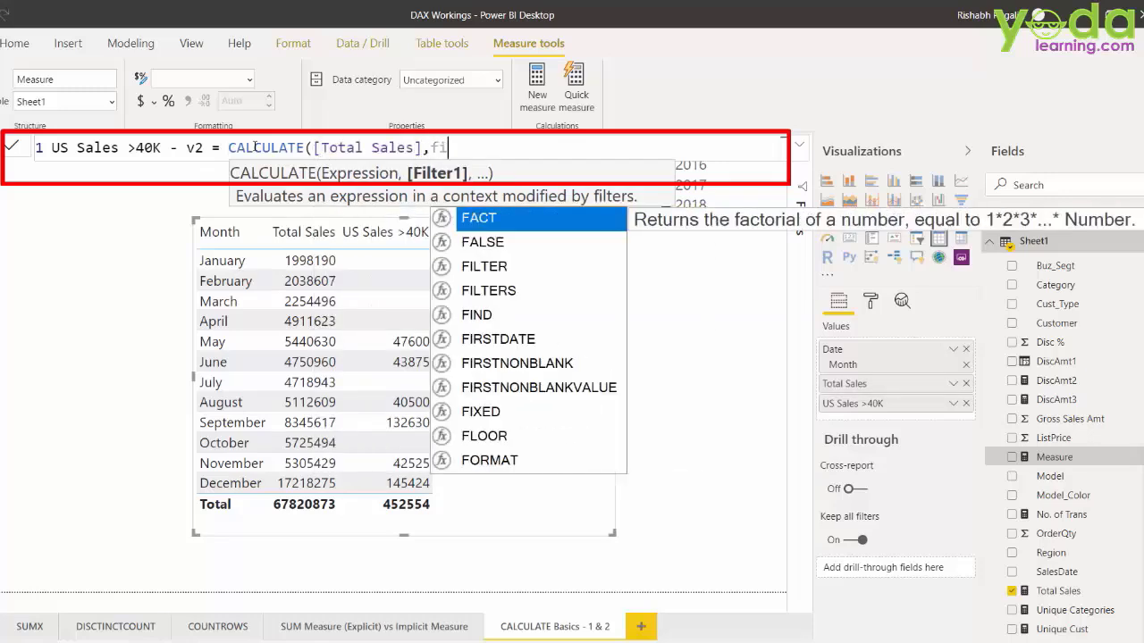
text(lter)
key(Tab)
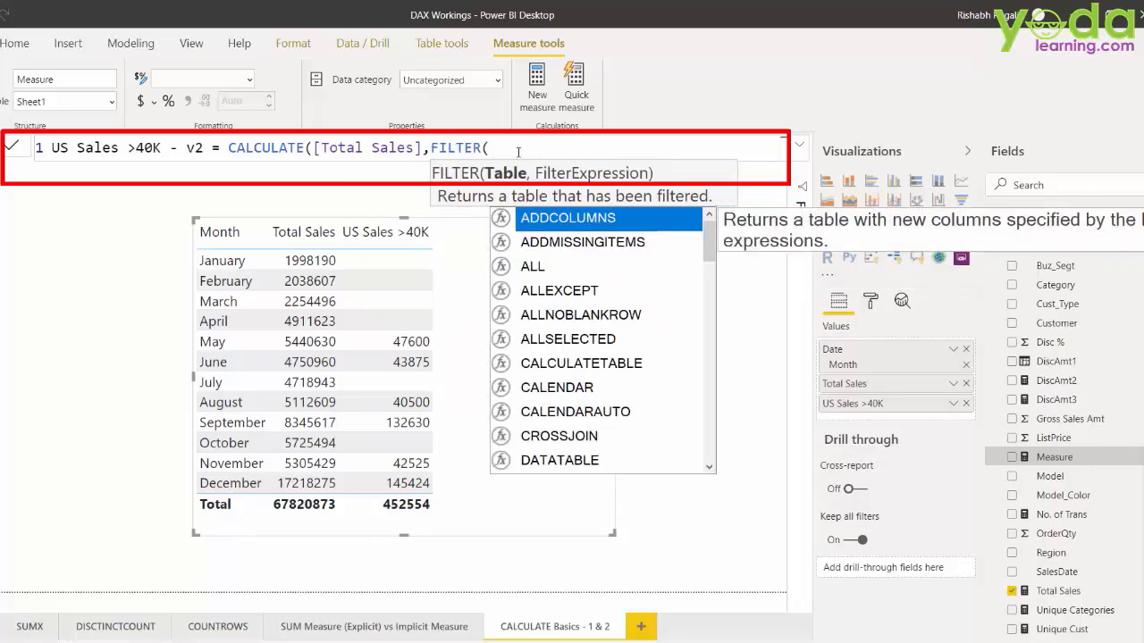
text(she)
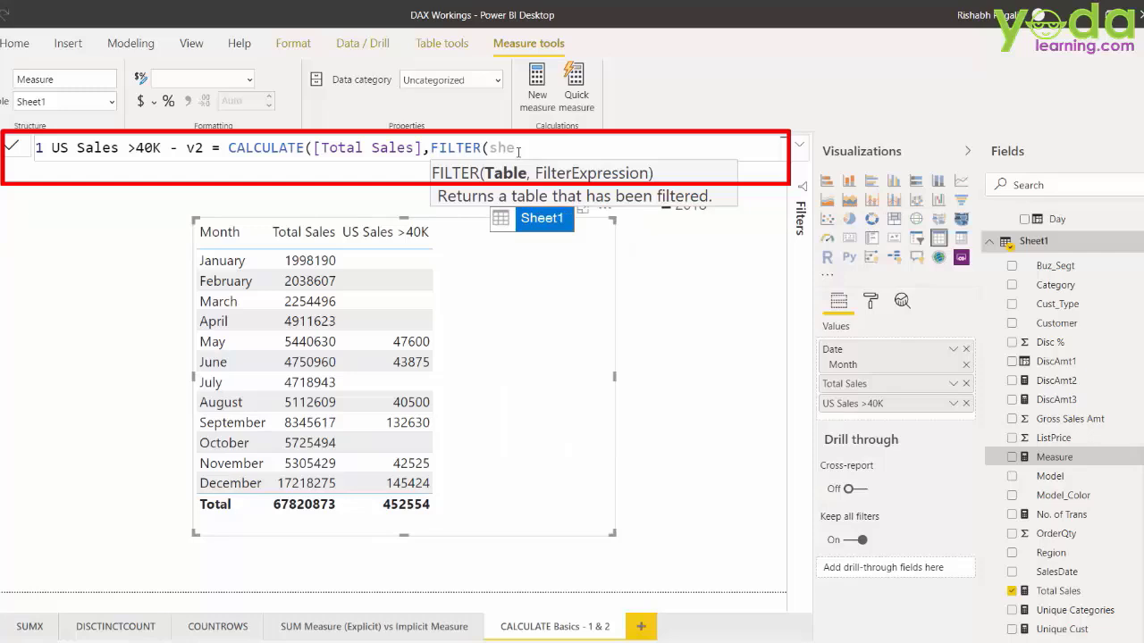
key(Tab)
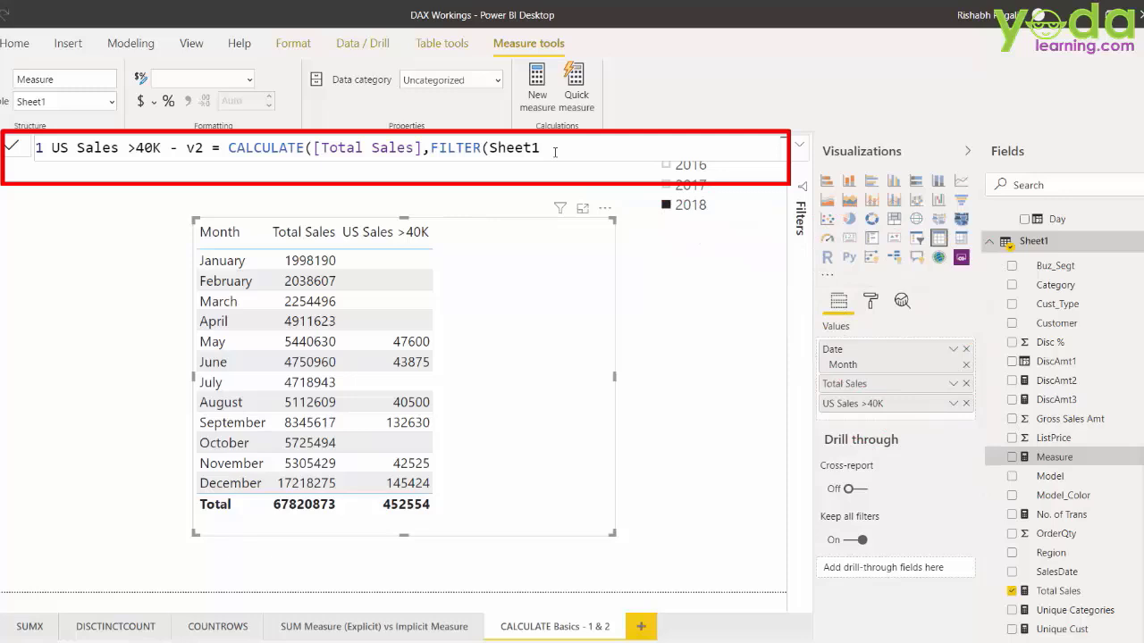
Finish with AND(Sheet1[Region]="United states",Sheet1[Gross Sales Amt]>40000) and commit the measure.
text(,)
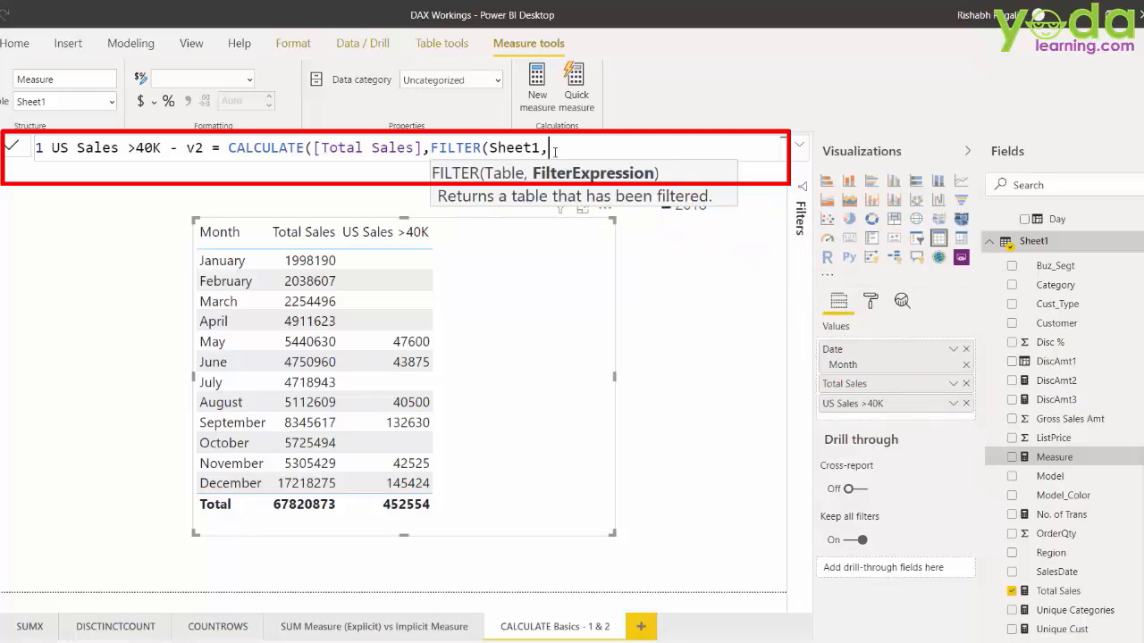
text(AND()
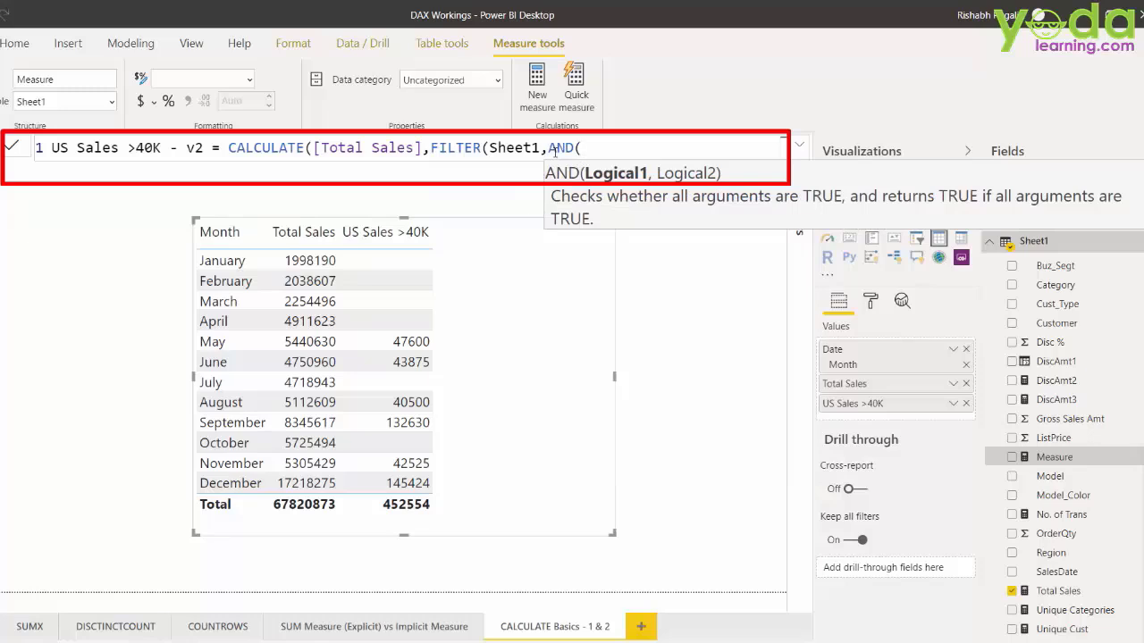
text()))
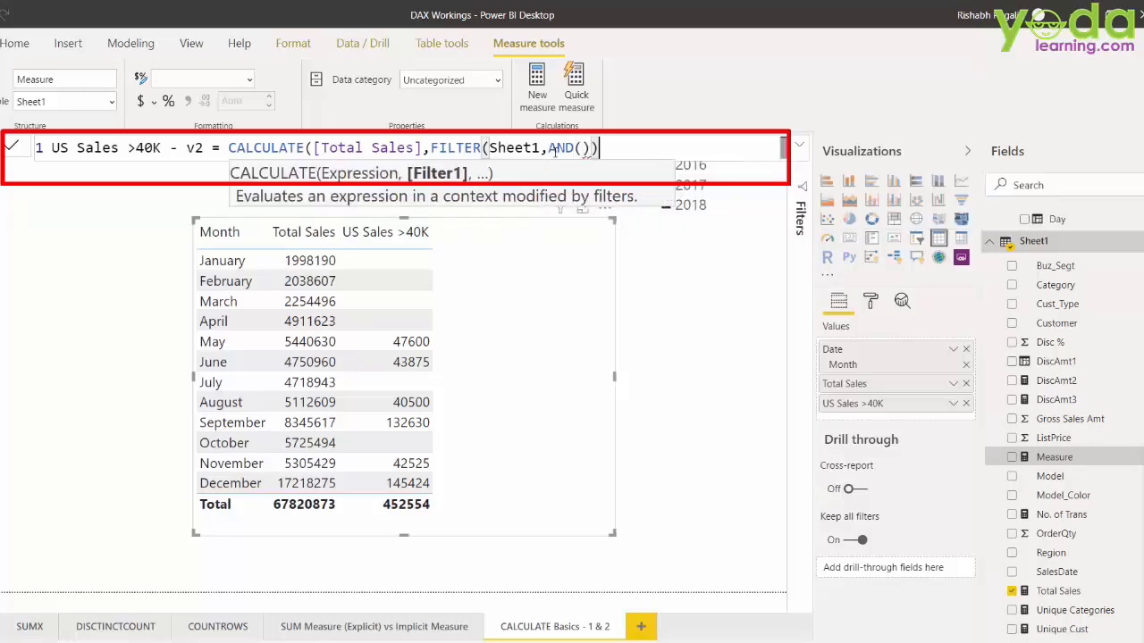
text())
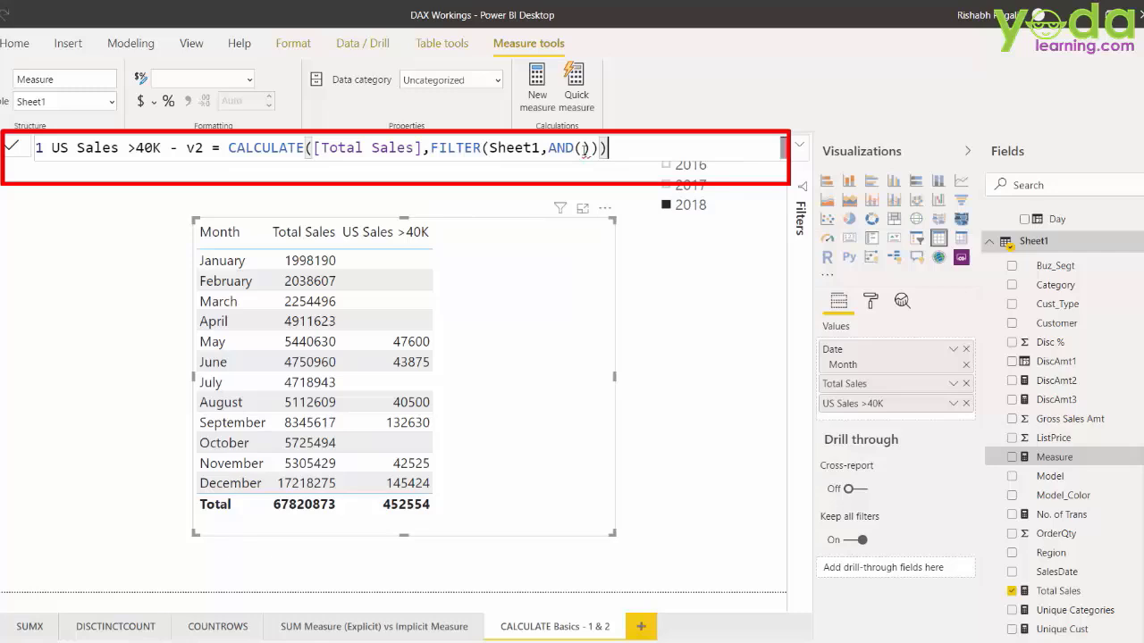
click(582, 149)
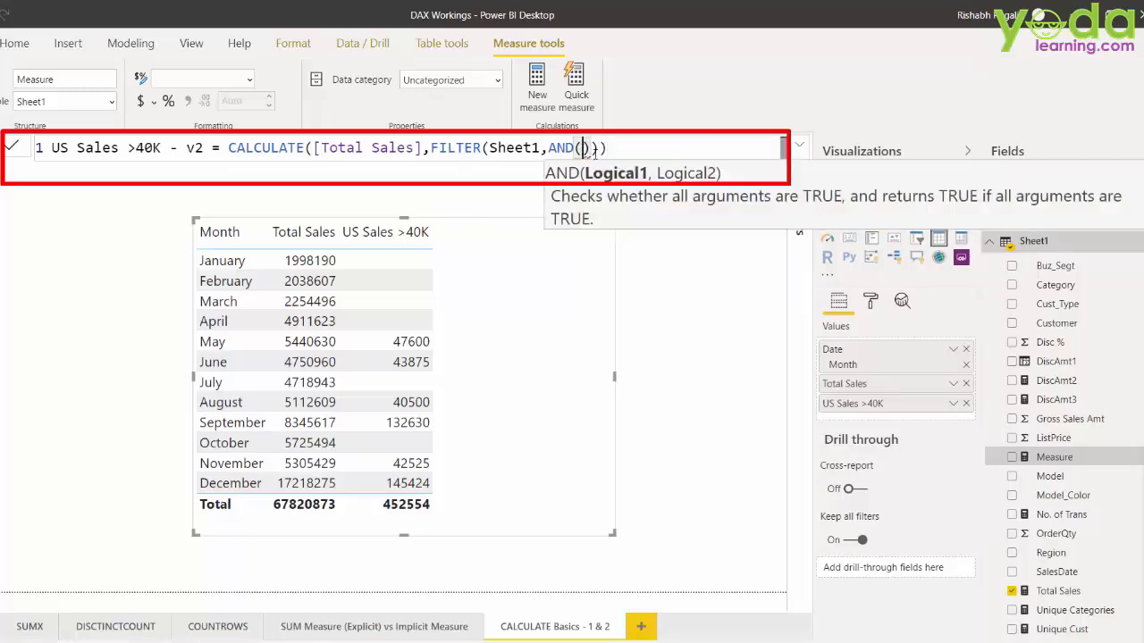
text(re)
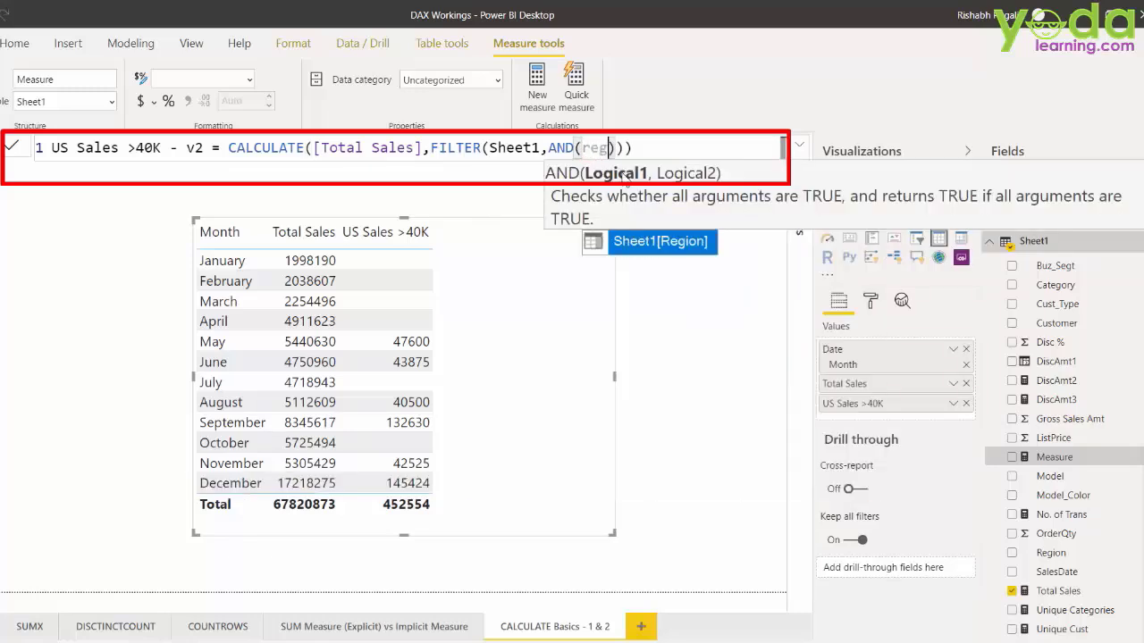
text(g)
key(Tab)
text(=)
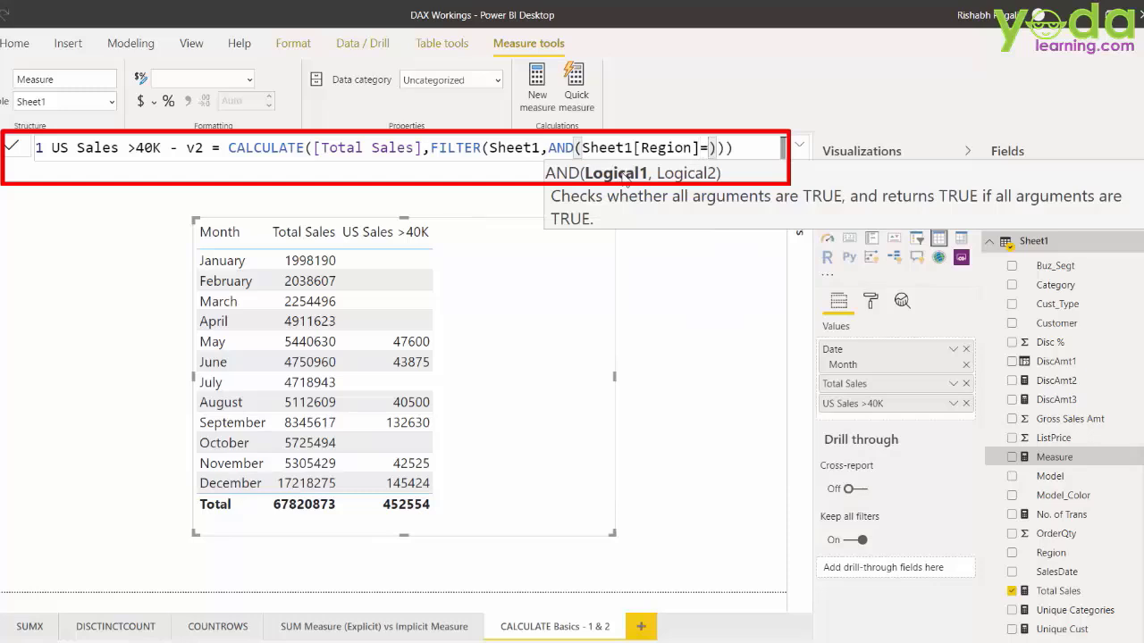
text("United sta)
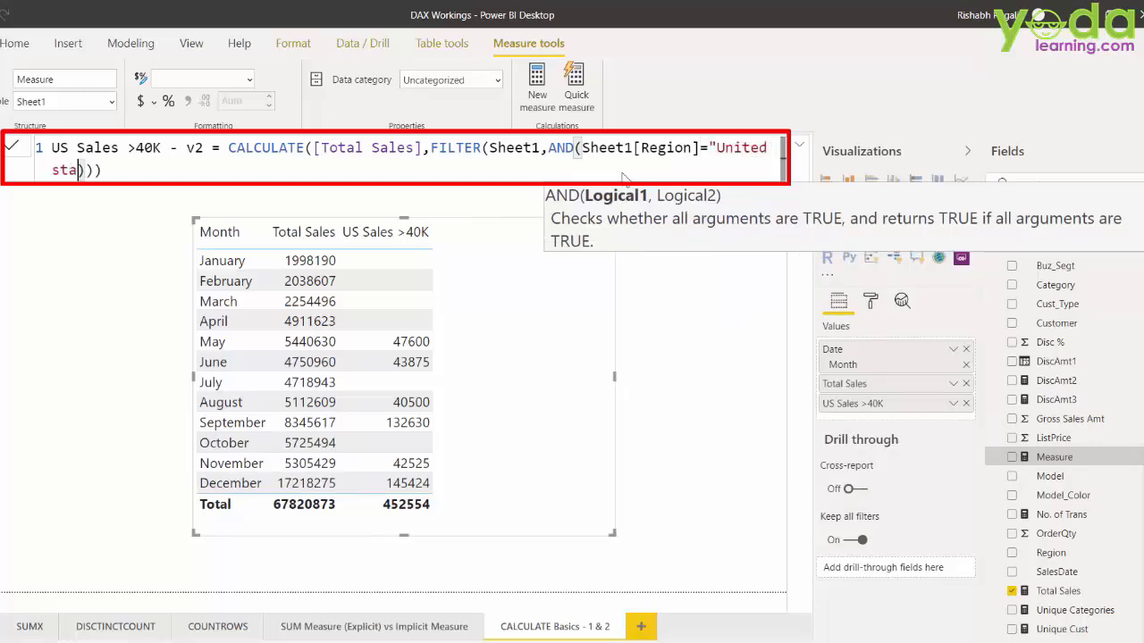
text(tes",g)
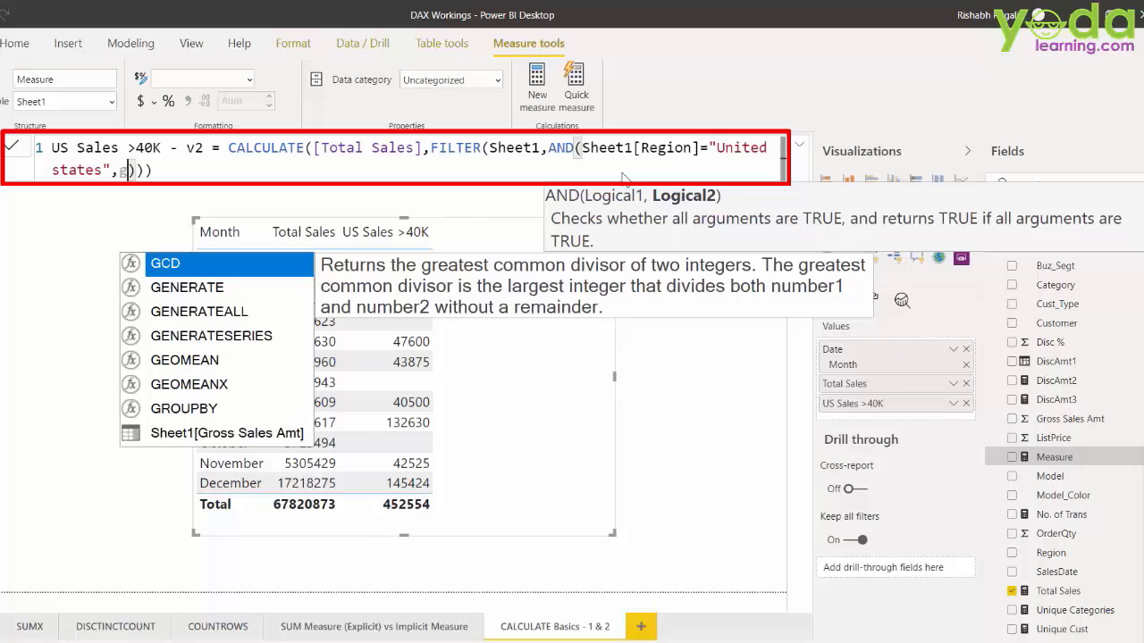
text(ro)
key(Tab)
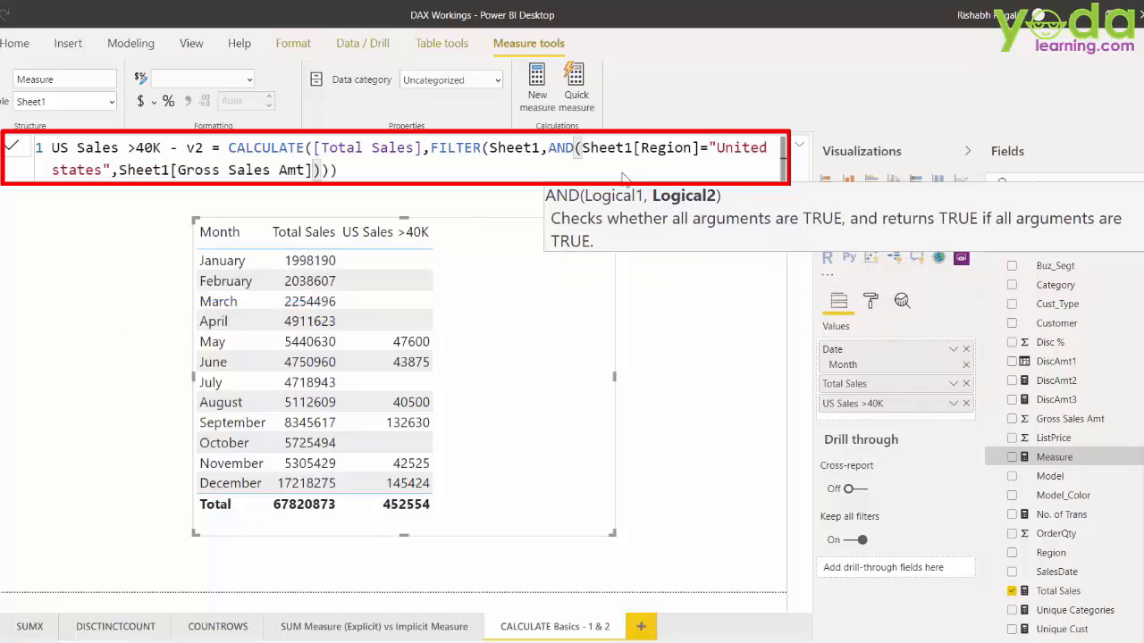
text(>40000)
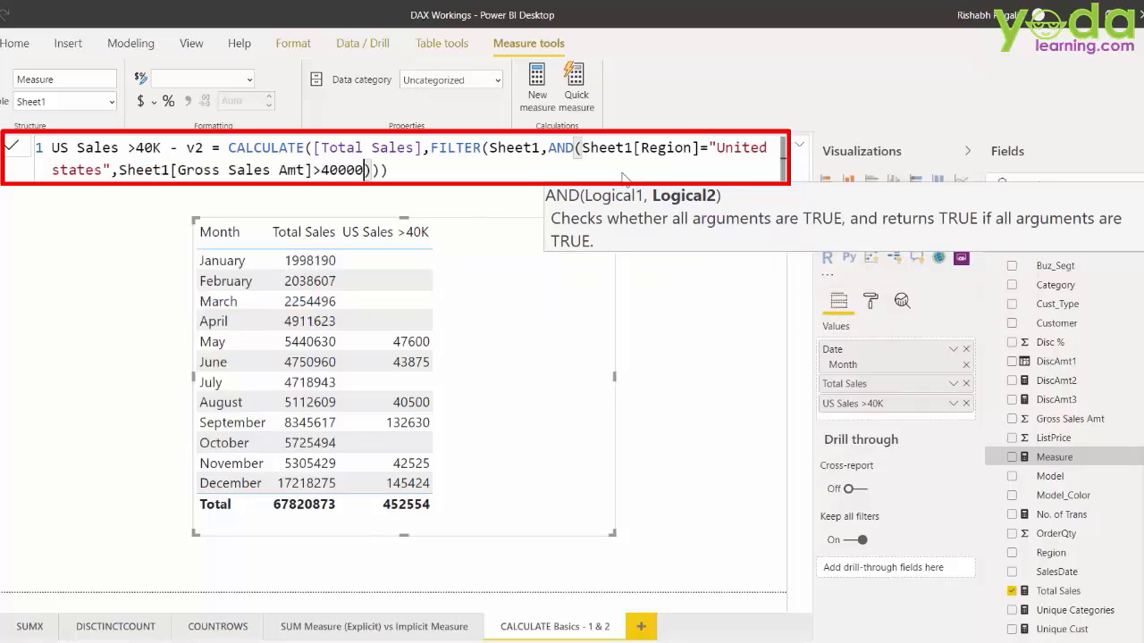
key(Return)
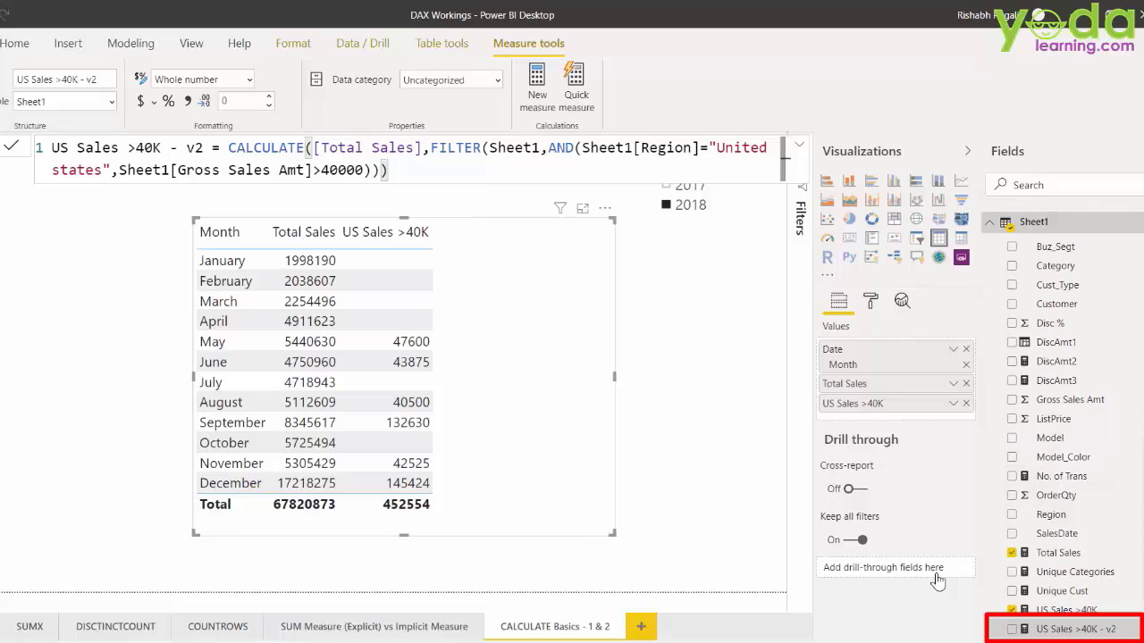
Add US Sales >40K - v2 to the table, matching the original's monthly values and 452554 total.
drag(1076, 635, 508, 341)
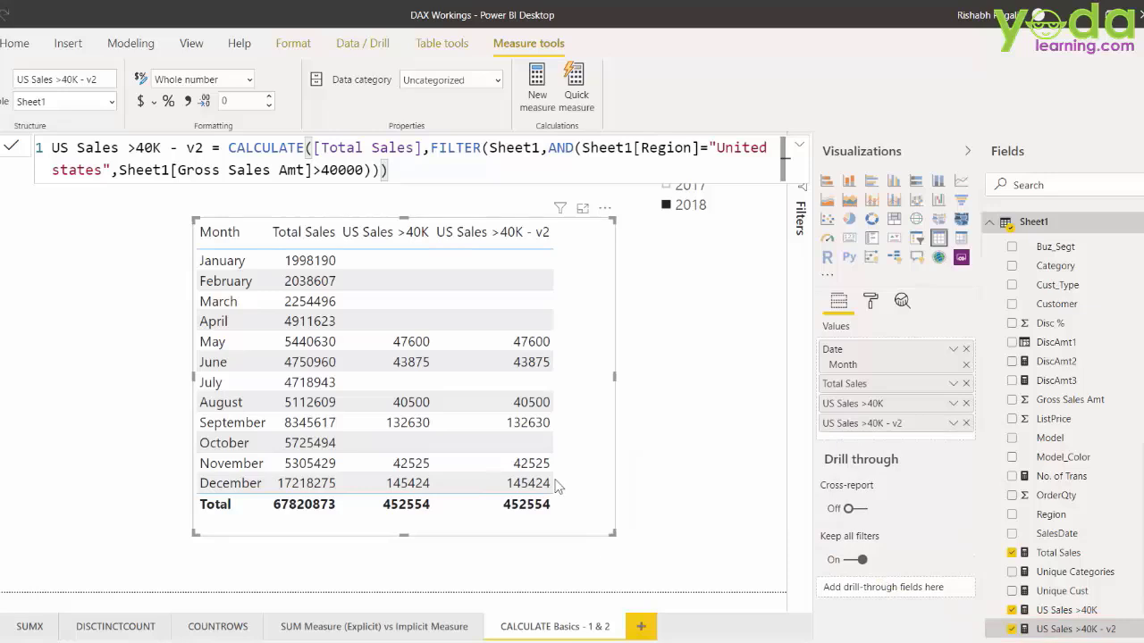
mouse_move(584, 523)
mouse_down()
mouse_move(356, 314)
mouse_move(438, 224)
mouse_up()
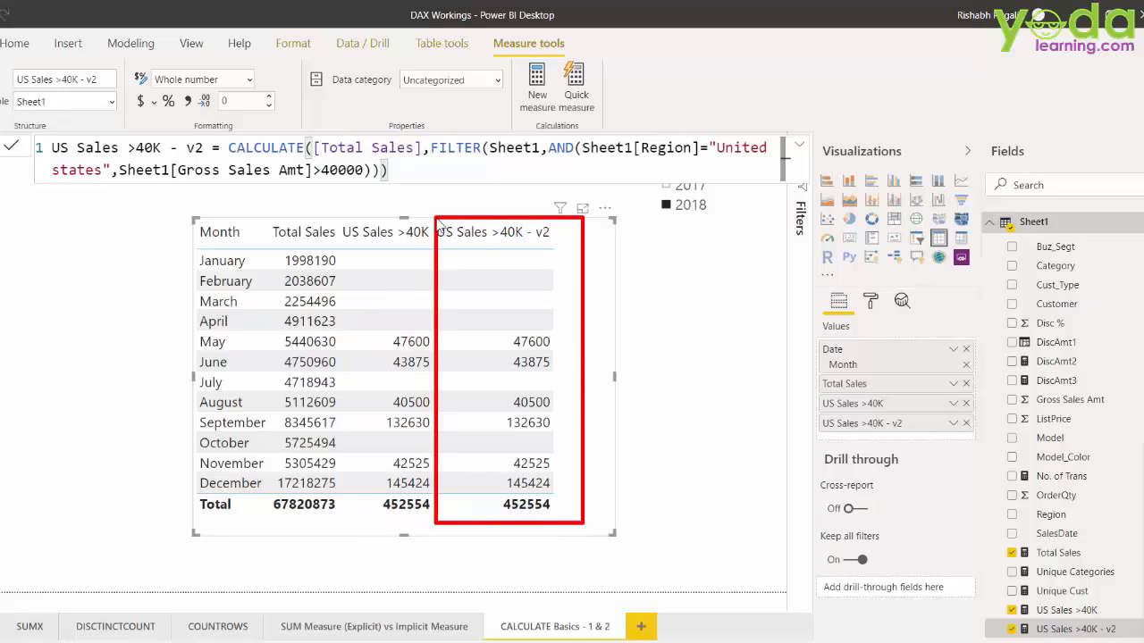
drag(219, 139, 337, 161)
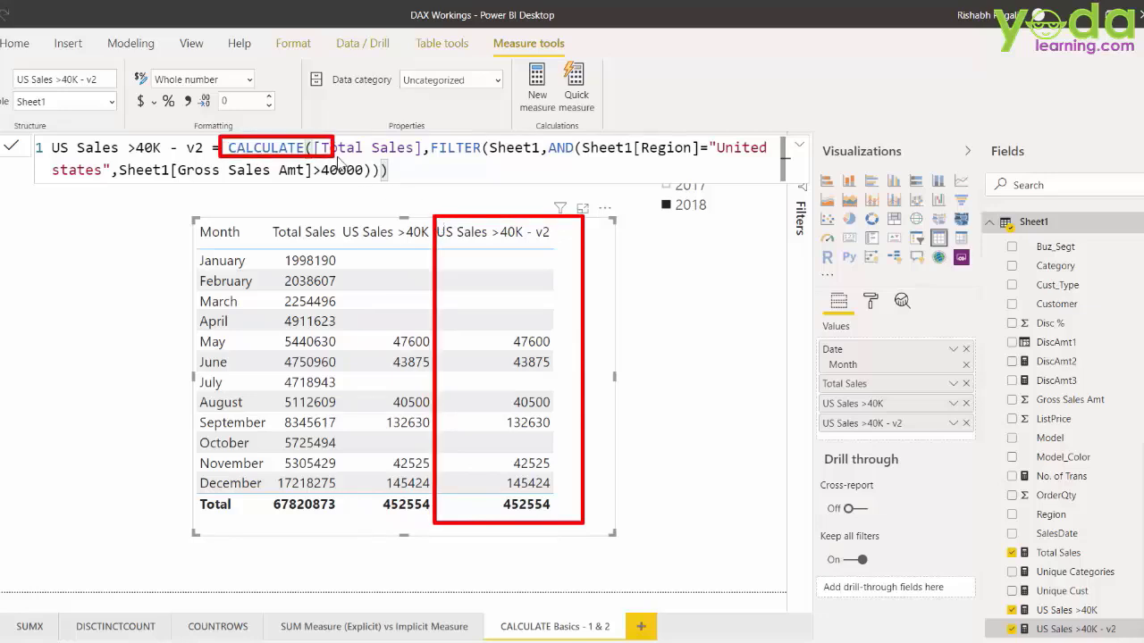
drag(414, 131, 499, 162)
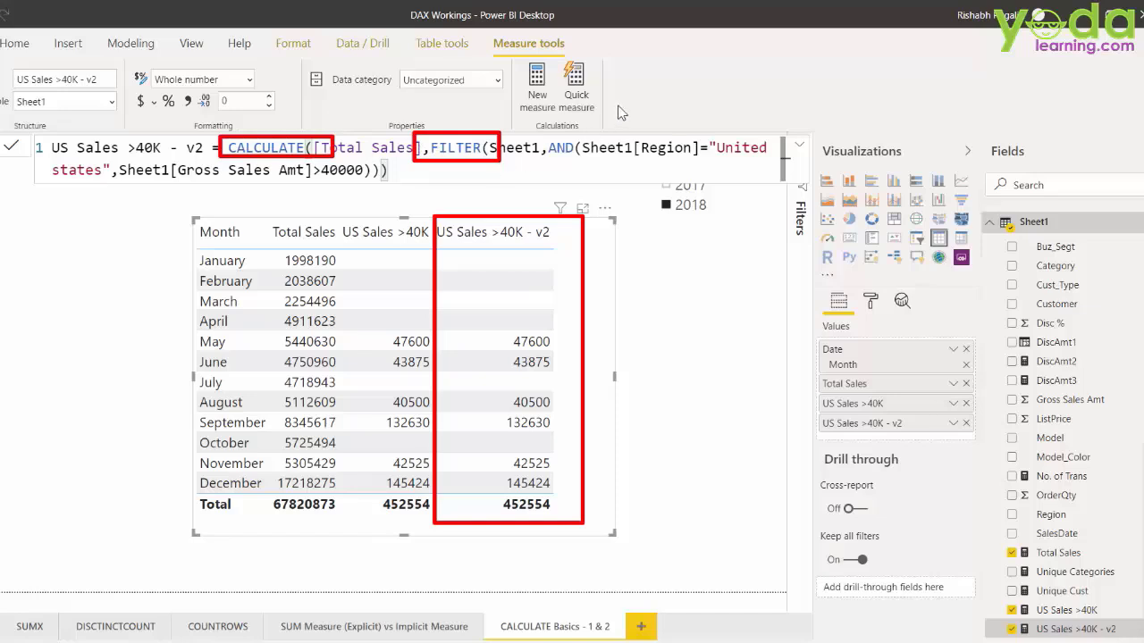
mouse_move(633, 88)
mouse_down()
mouse_move(556, 145)
mouse_move(742, 142)
mouse_move(385, 143)
mouse_move(358, 154)
mouse_move(353, 170)
mouse_up()
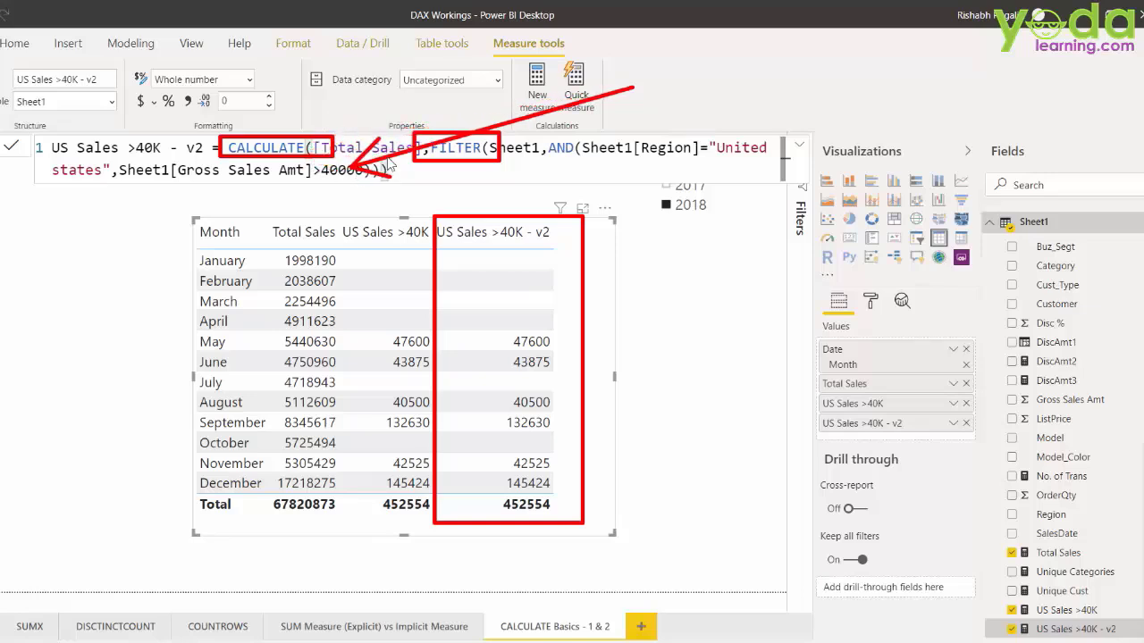
Replace AND with OR in the v2 measure, raising its total to 42221336.
key(Escape)
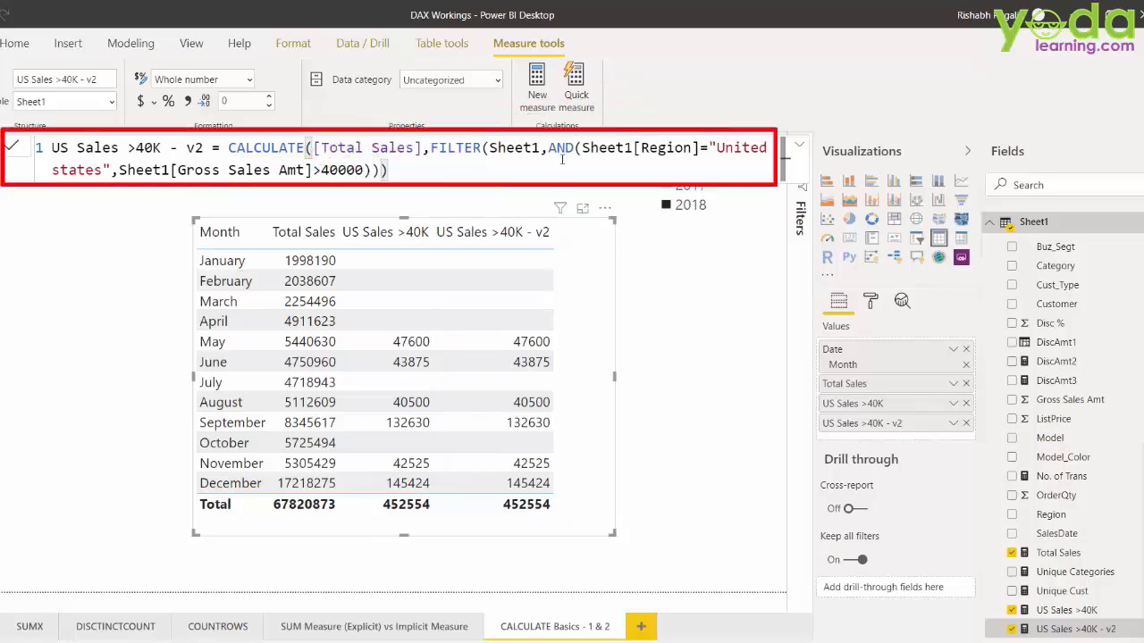
double_click(560, 149)
text(OR)
key(Return)
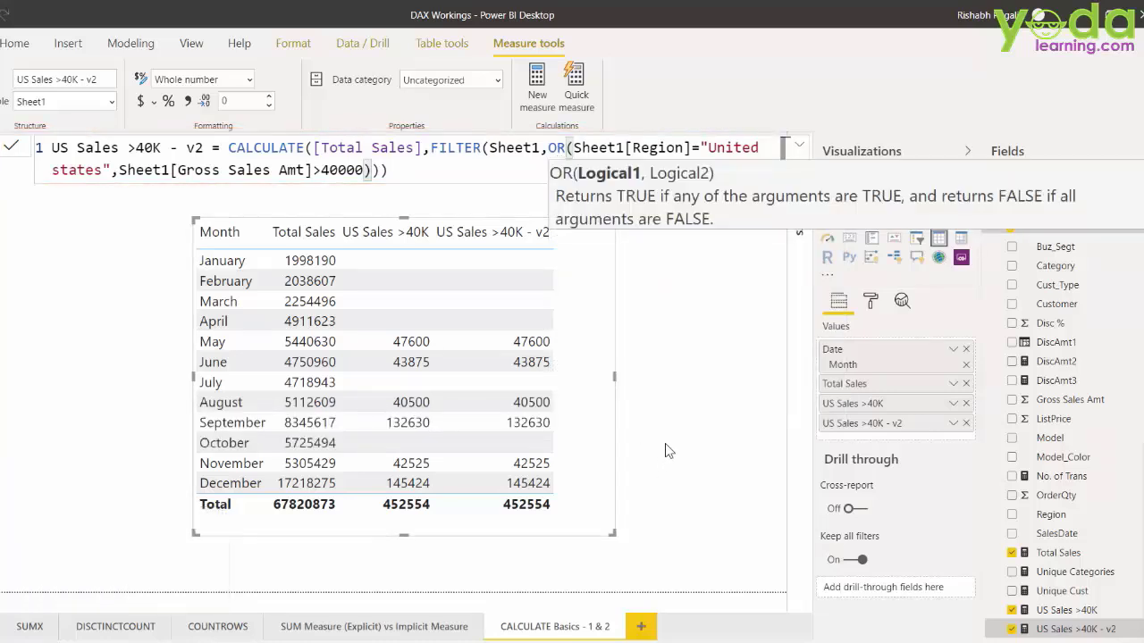
click(433, 173)
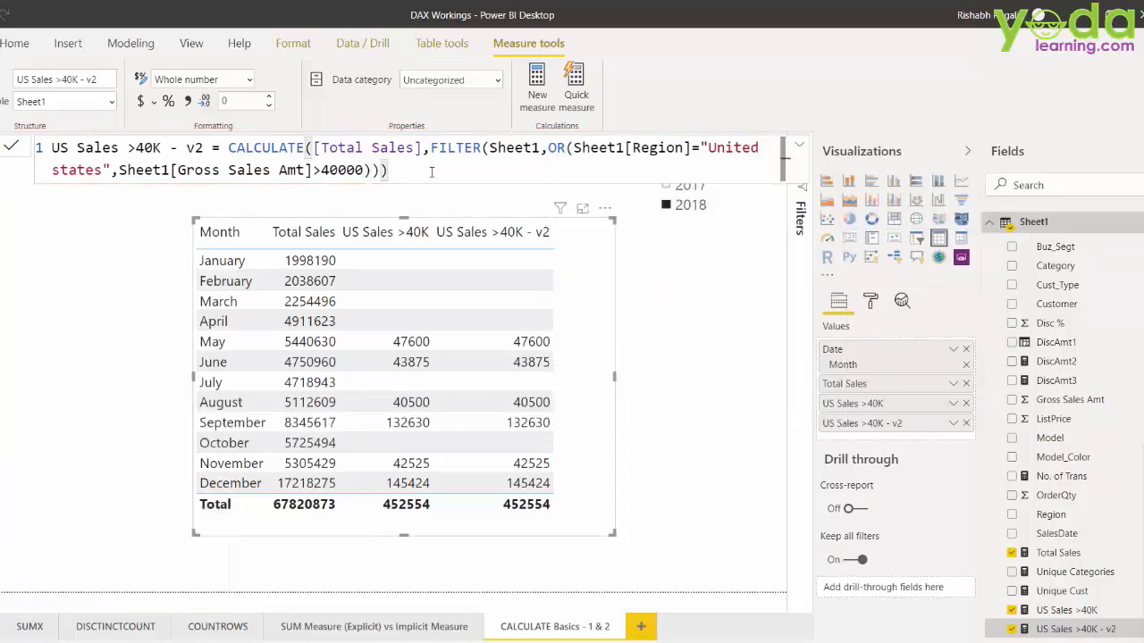
key(Return)
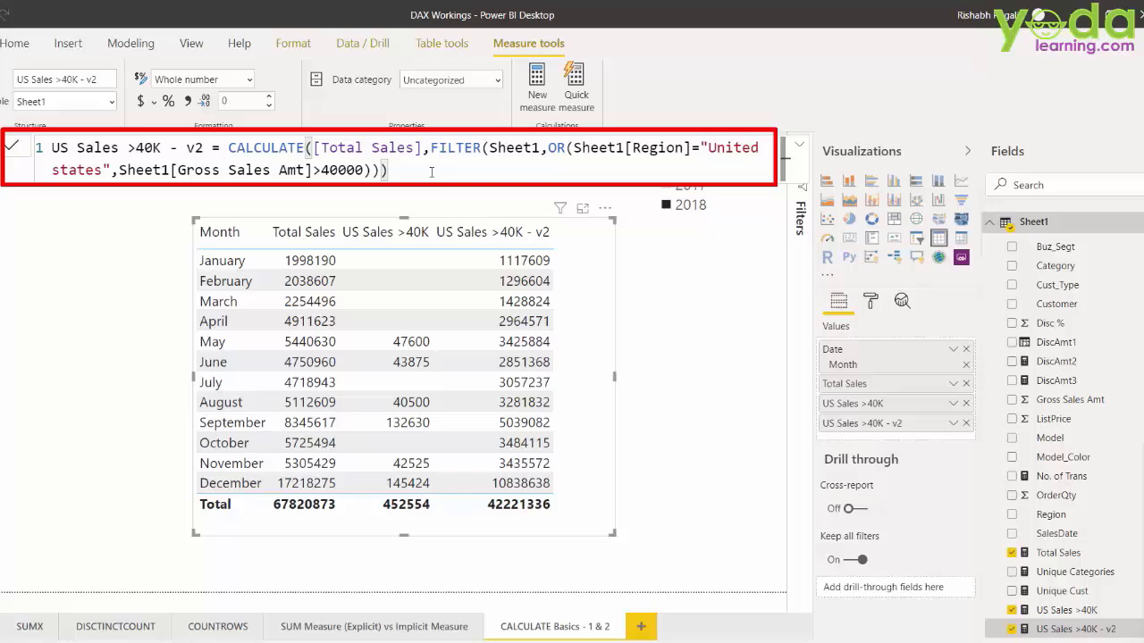
Begin restoring AND in place of OR in the v2 formula.
double_click(554, 147)
key(BackSpace)
text(AN)
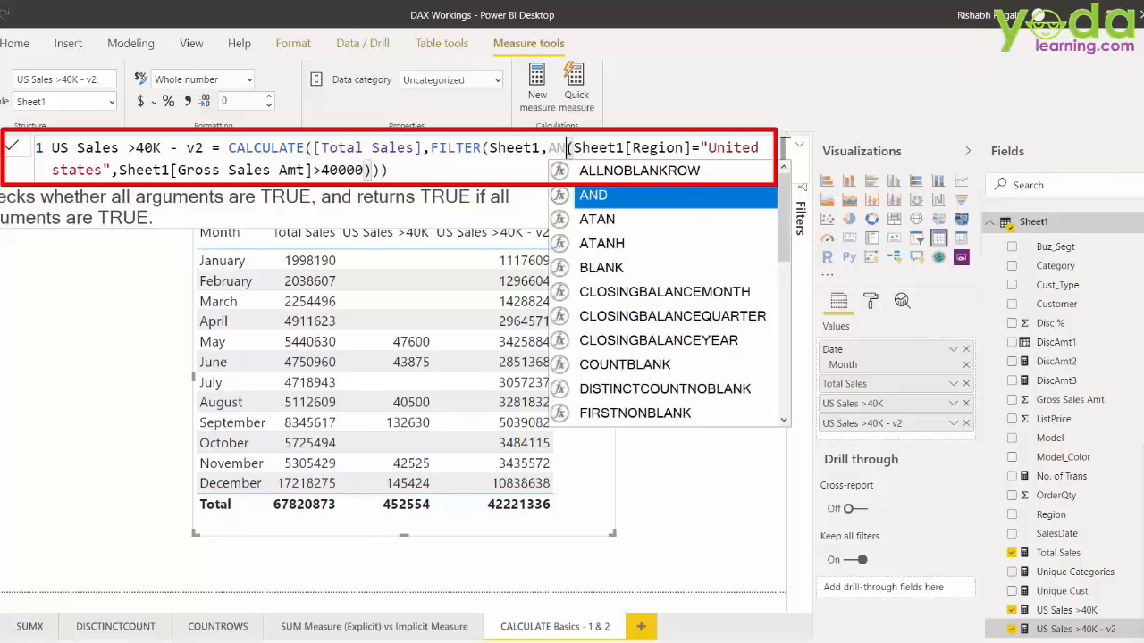